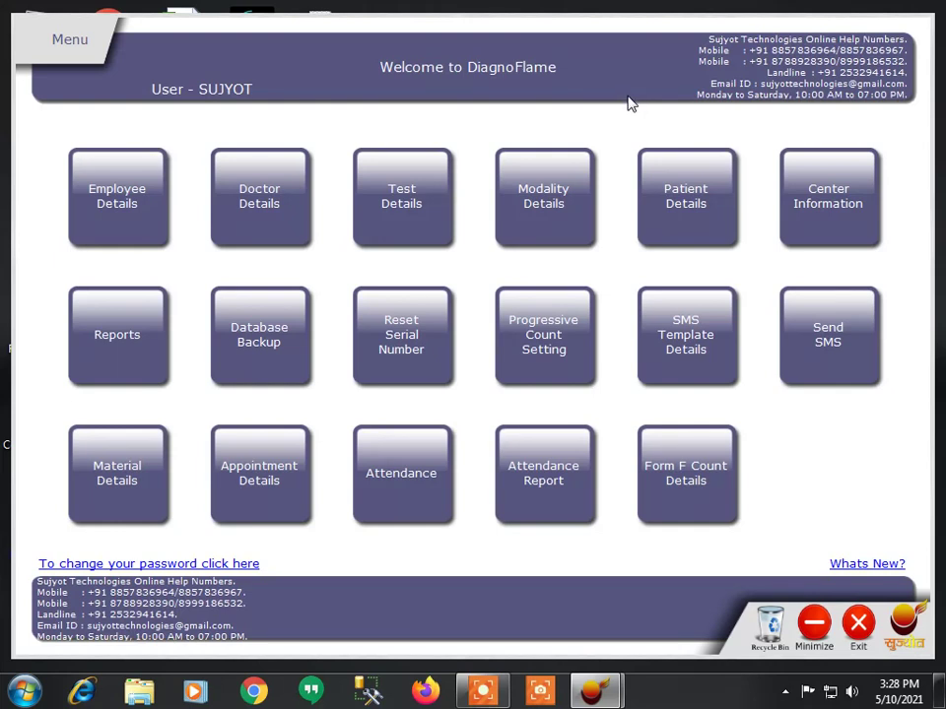
- Open the patient's record, check the Fetal & Risk Calculations tab, then show the empty DICOM search panel
left_click(690, 187)
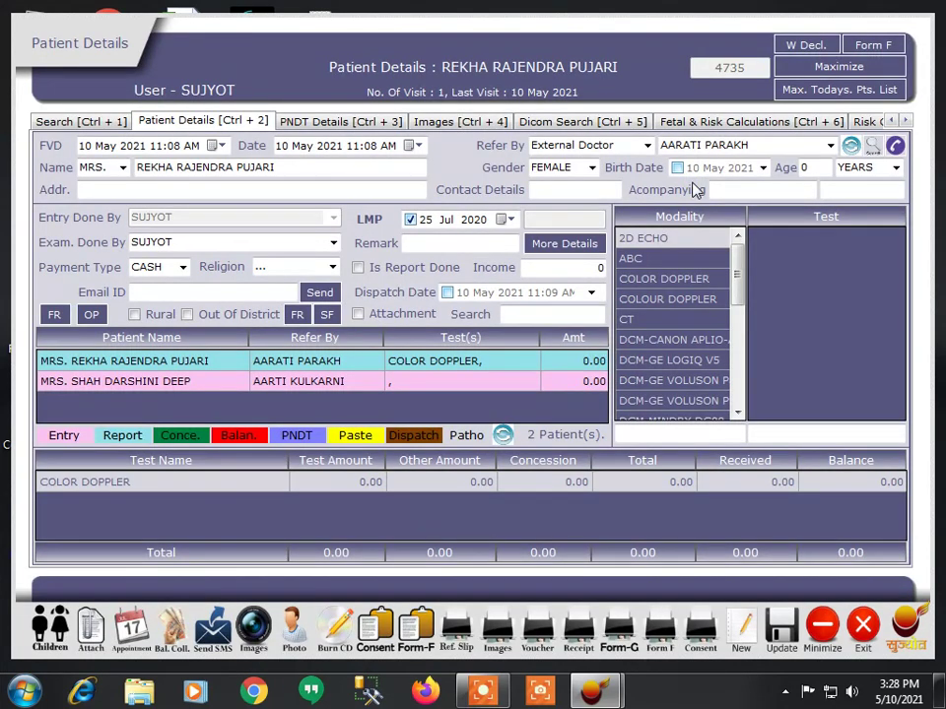
left_click(589, 126)
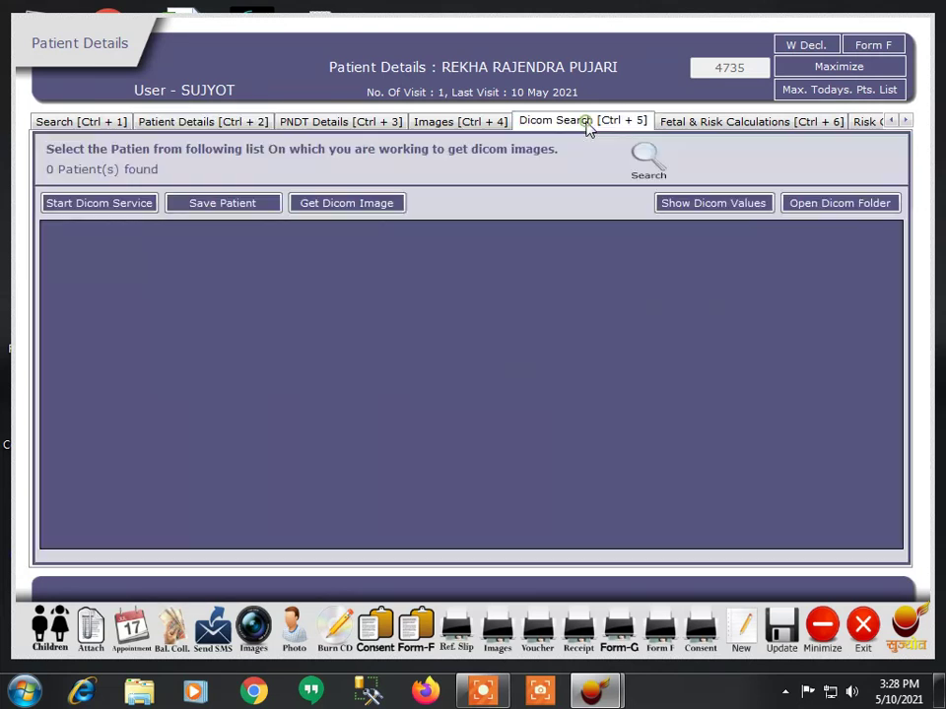
left_click(732, 127)
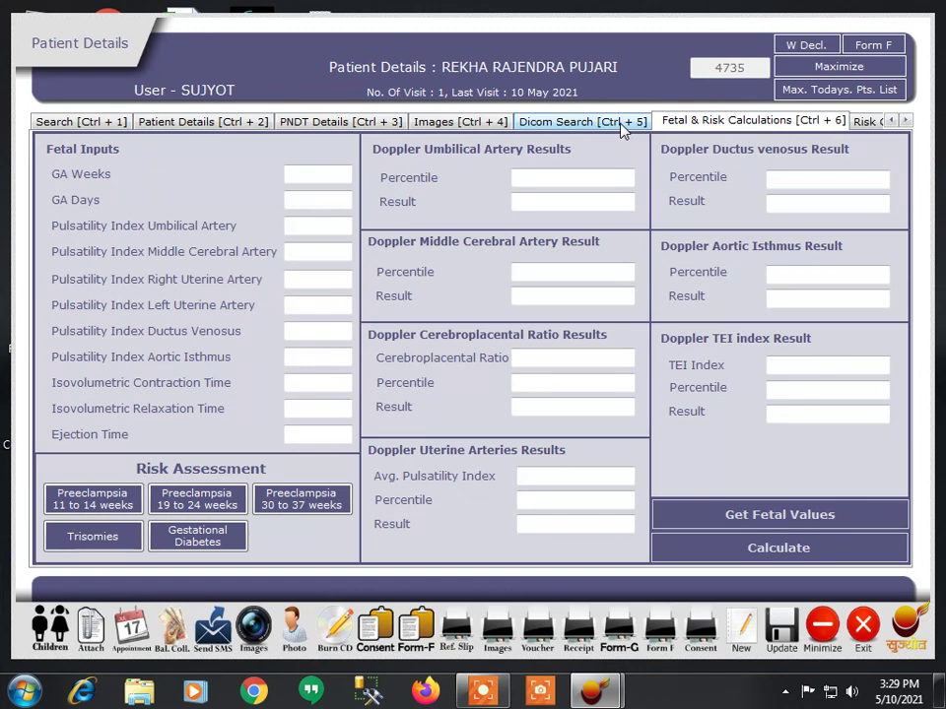
left_click(621, 124)
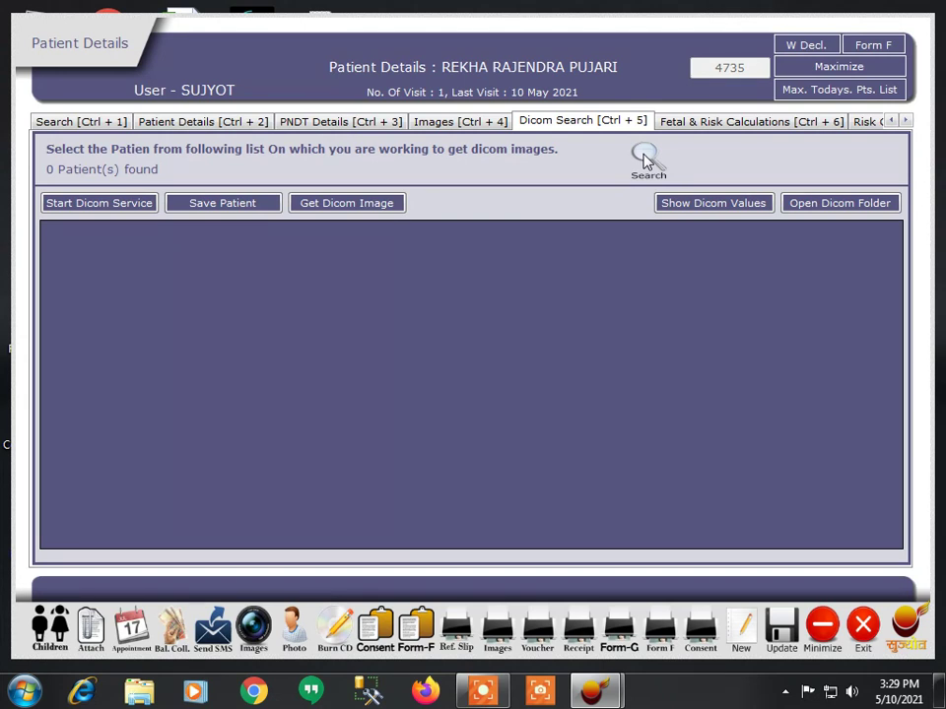
- Search the DICOM worklist and copy the first study's 15 ultrasound images into the patient's record
left_click(645, 158)
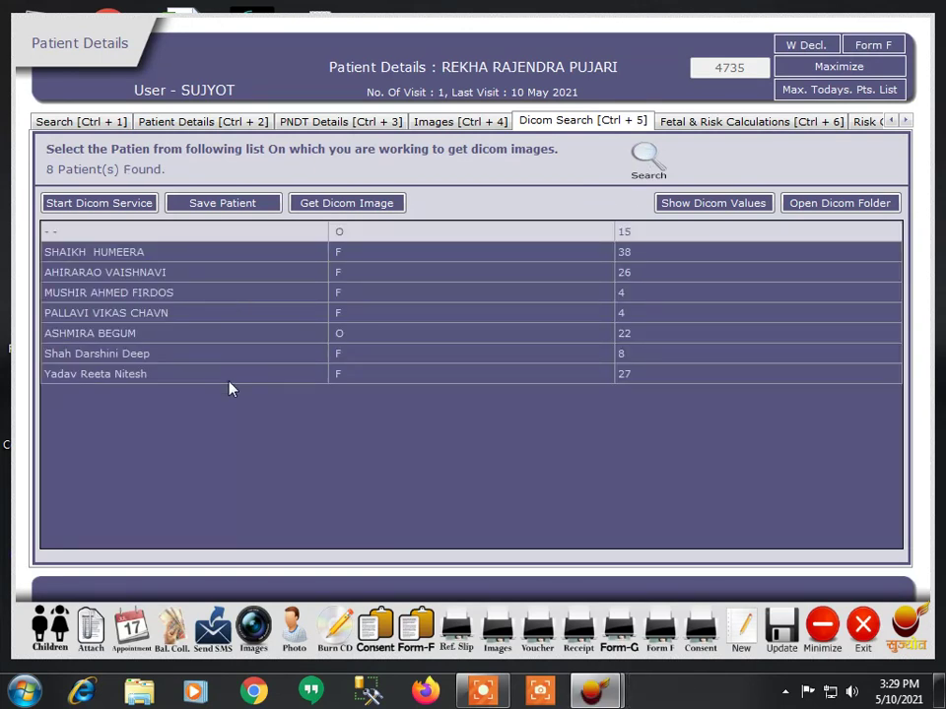
double_click(379, 238)
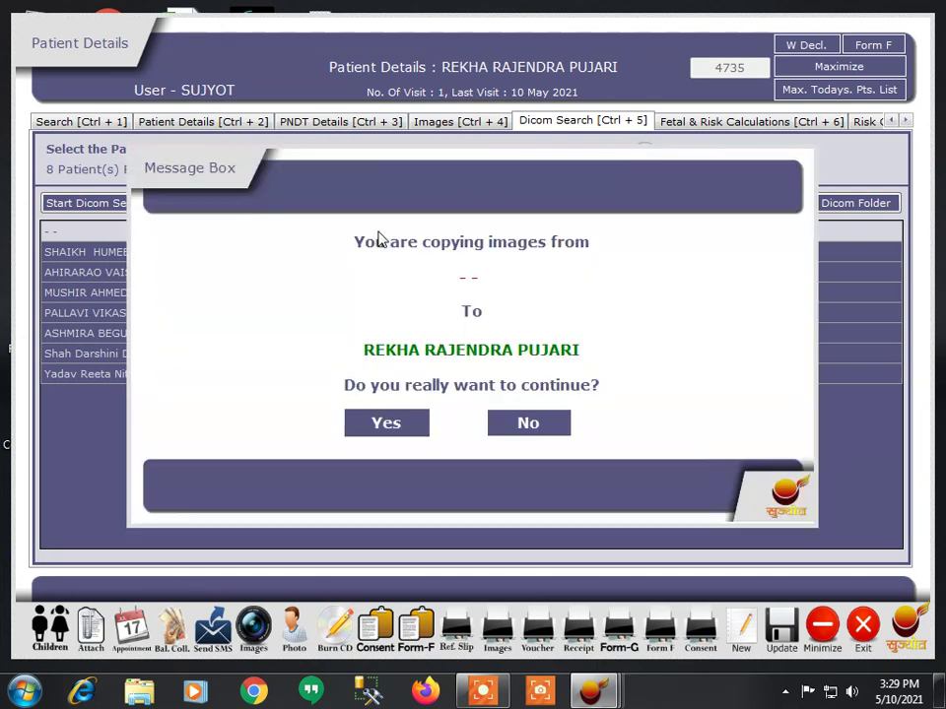
left_click(386, 424)
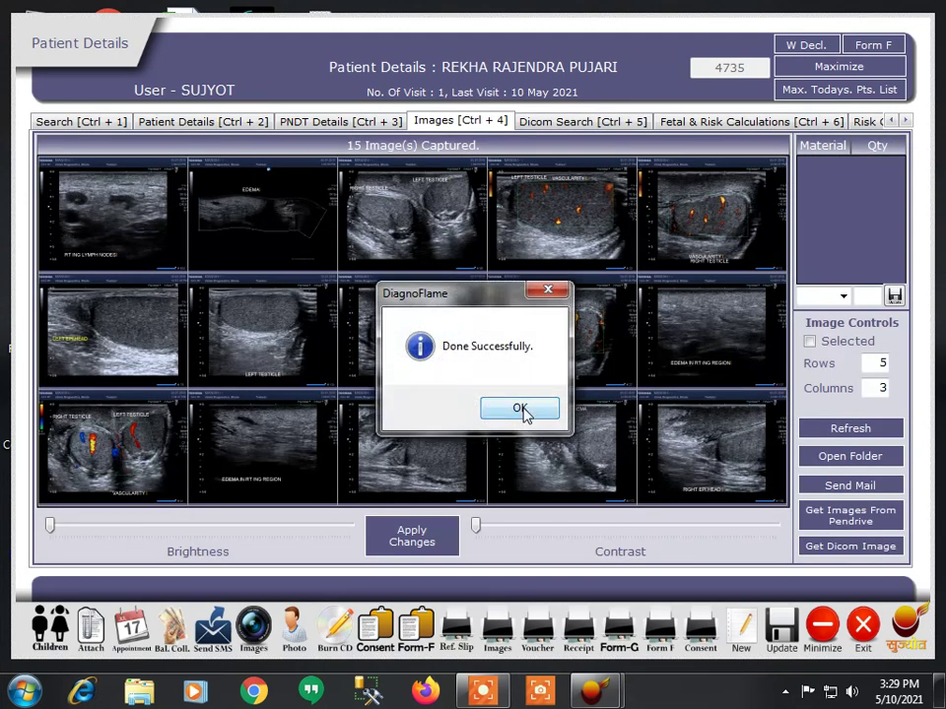
left_click(521, 409)
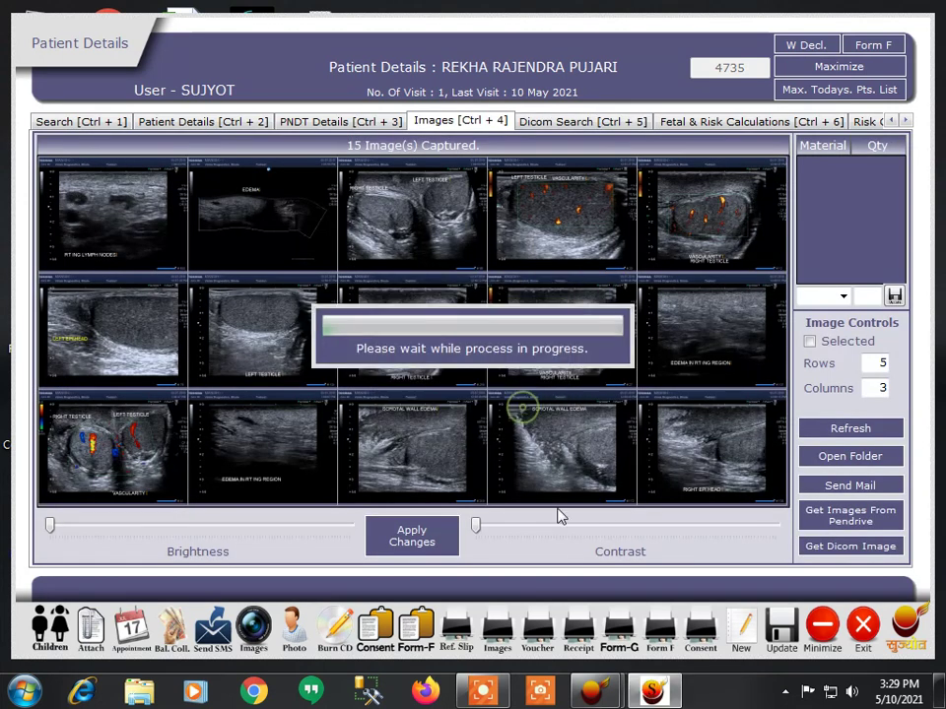
- Preview the printable sheet of captured images at page width, then close the preview
left_click(501, 636)
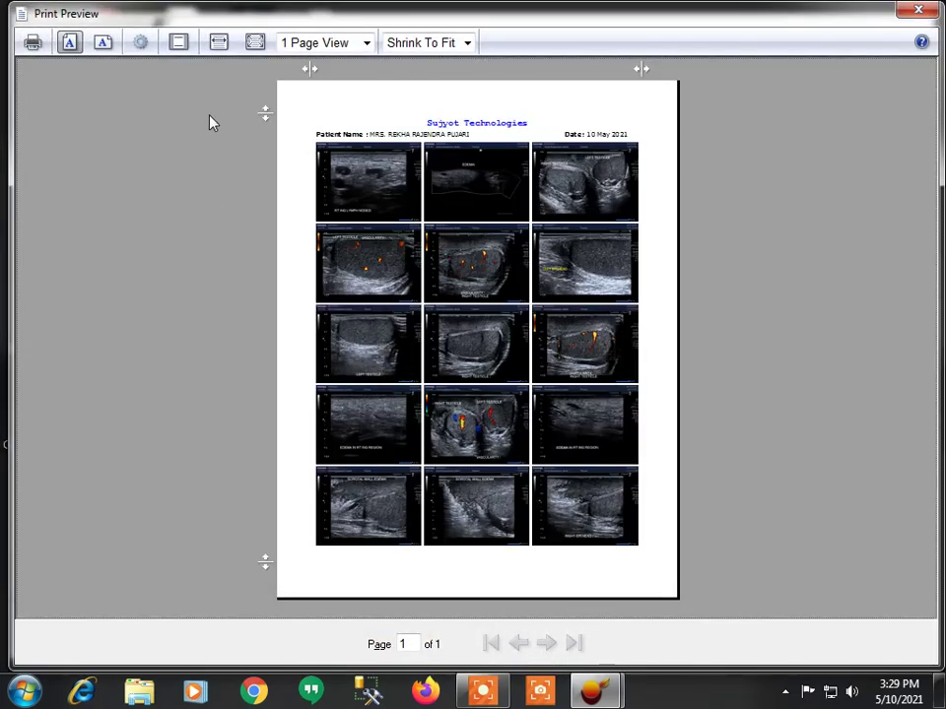
left_click(219, 44)
scroll(498, 268, "down", 5)
scroll(501, 268, "down", 5)
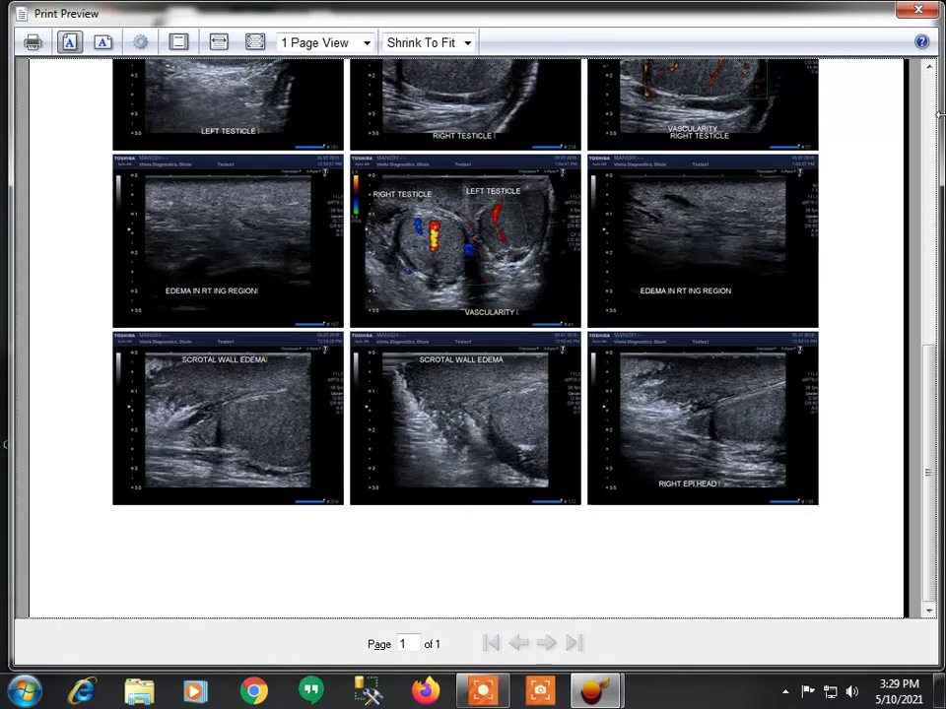
left_click(919, 12)
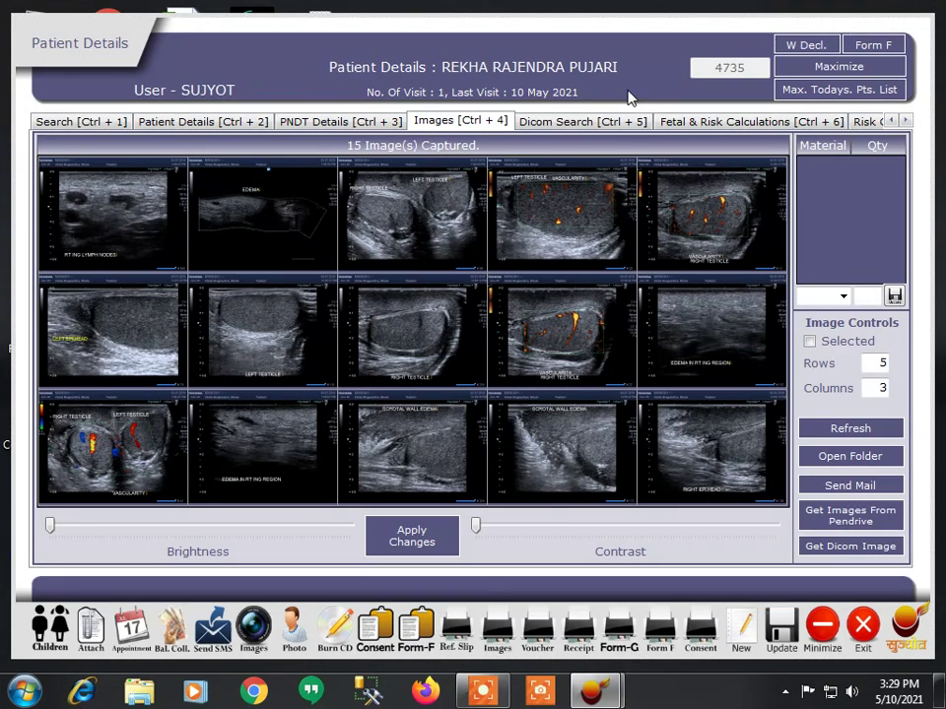
- Pull in the fetal values and calculate Doppler results, with umbilical and MCA both NORMAL
left_click(722, 123)
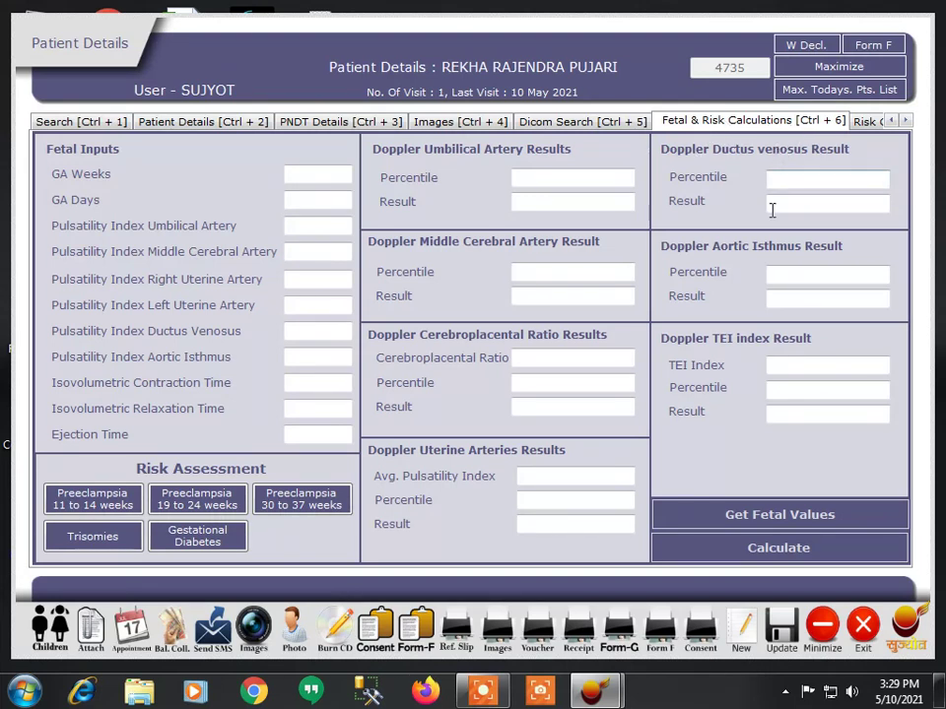
left_click(779, 516)
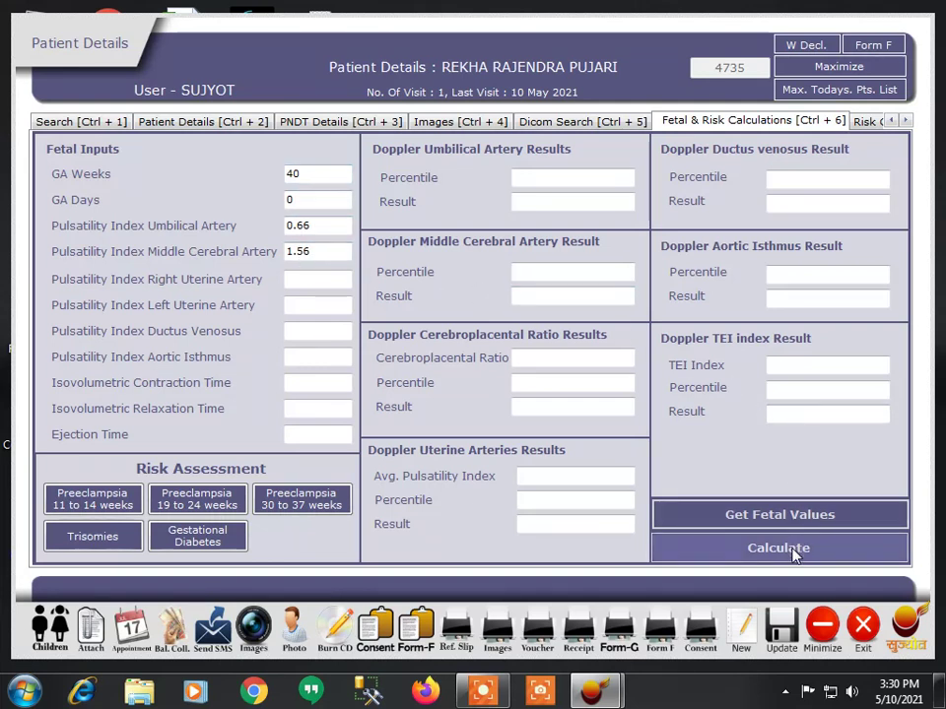
left_click(794, 552)
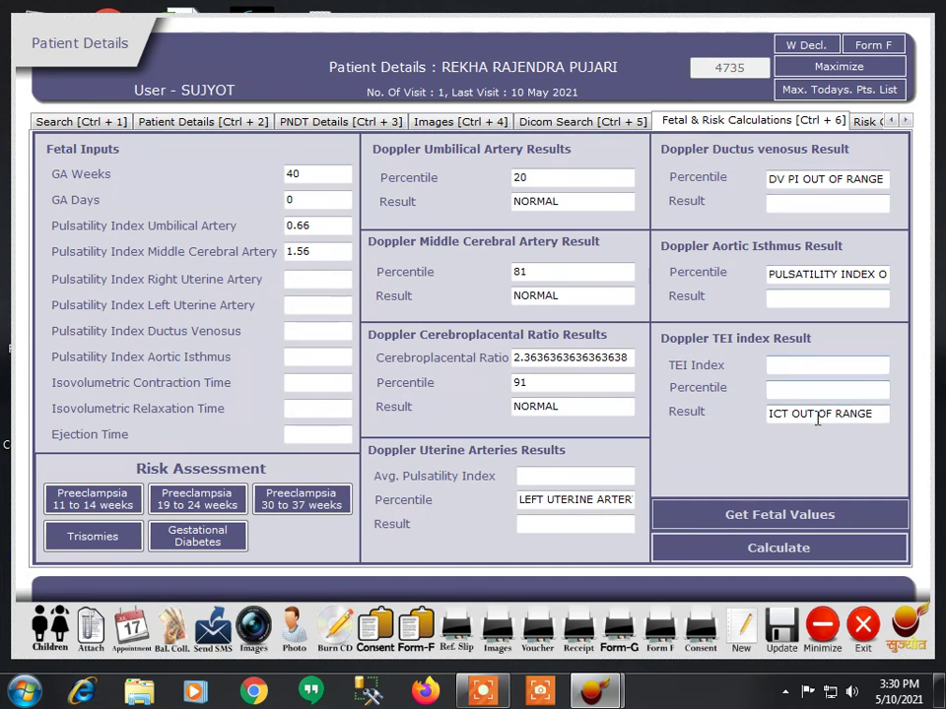
- List the Voluson modality's tests and open the COLOR DOPPLER report template in Word
left_click(166, 131)
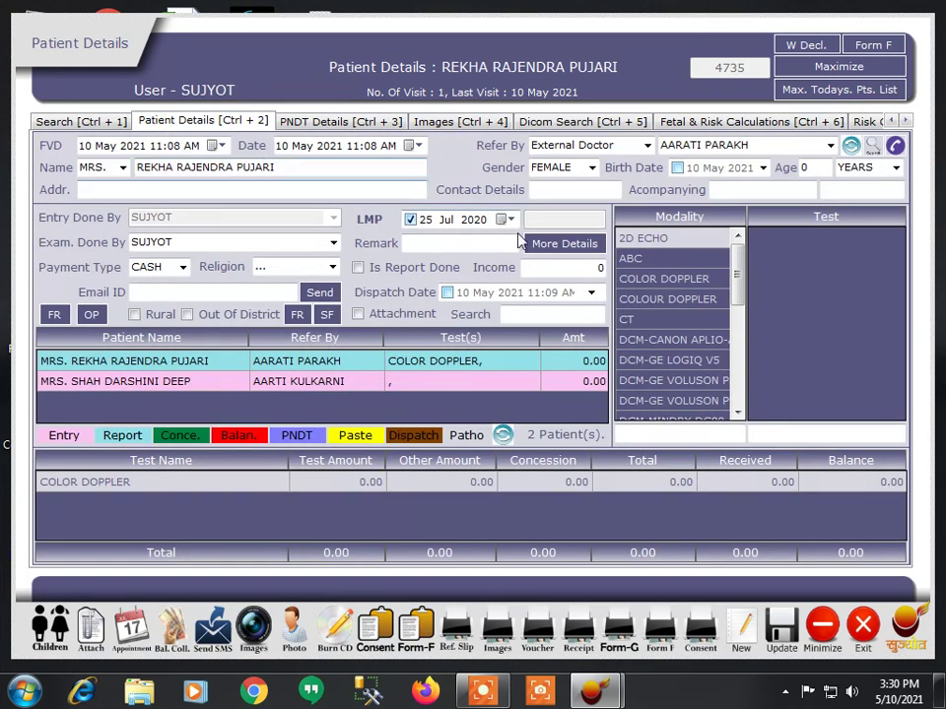
scroll(741, 309, "down", 1)
scroll(741, 310, "down", 1)
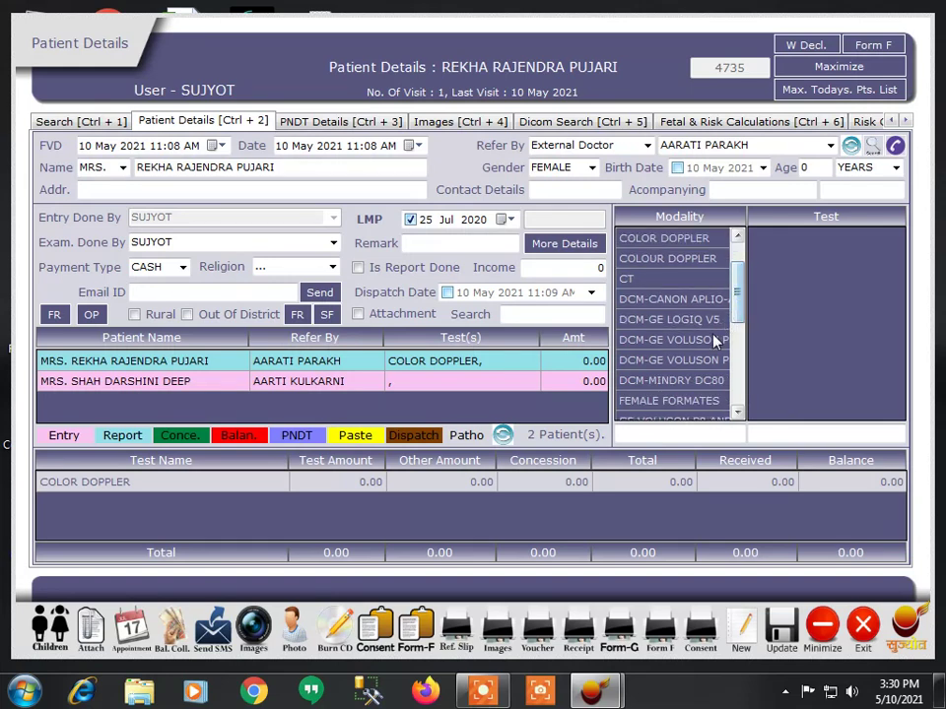
left_click(713, 339)
right_click(788, 240)
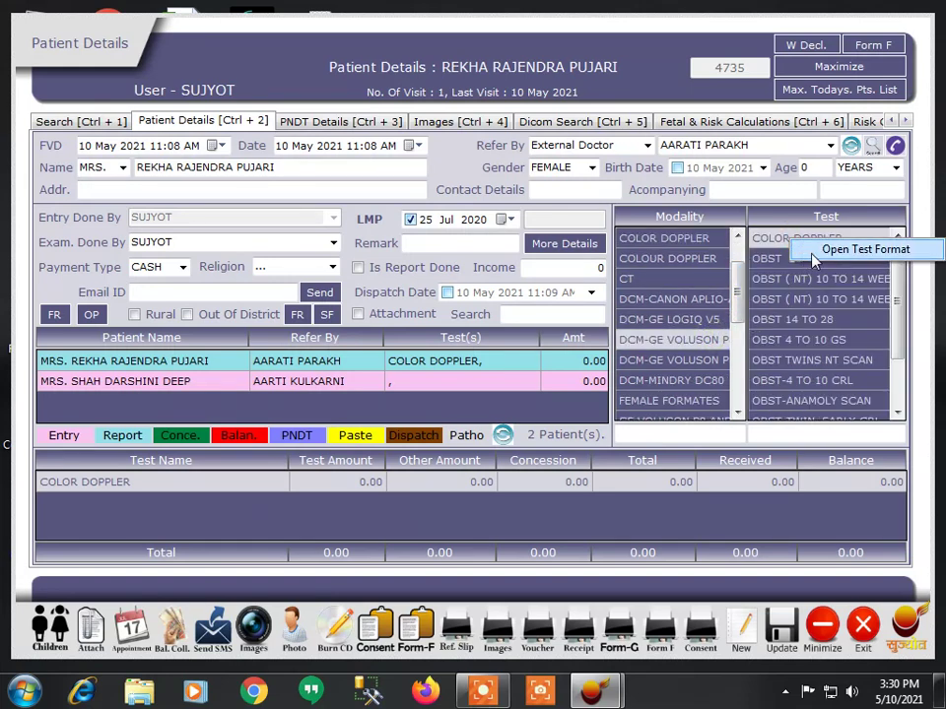
left_click(829, 252)
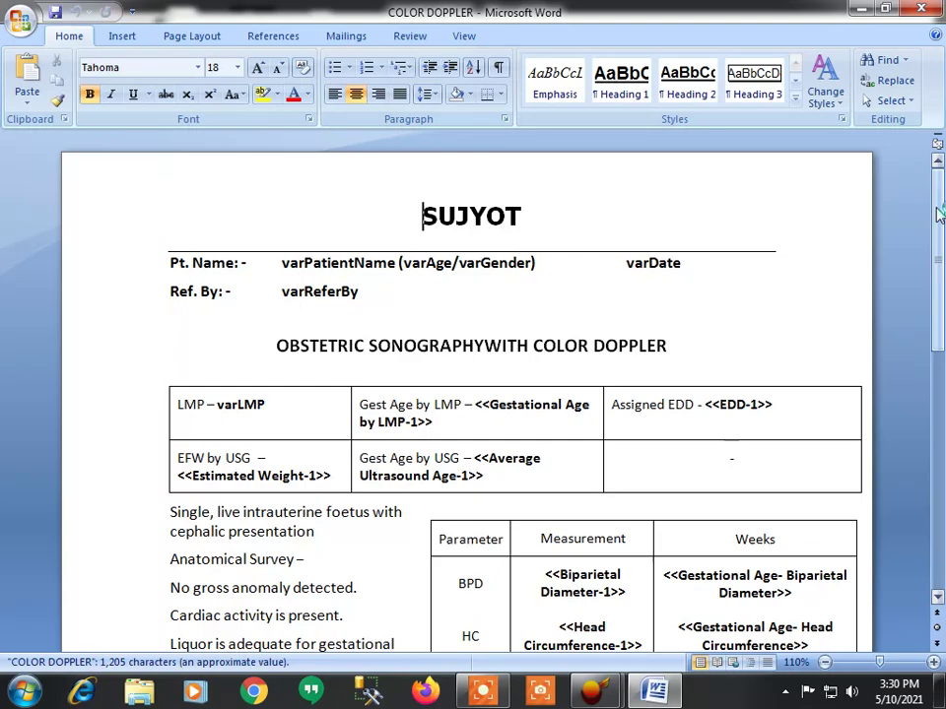
- Look through the COLOR DOPPLER template pages in Word, then close it
scroll(938, 278, "down", 2)
scroll(938, 278, "down", 2)
mouse_move(938, 277)
left_mouse_down()
mouse_move(935, 443)
mouse_move(937, 197)
left_mouse_up()
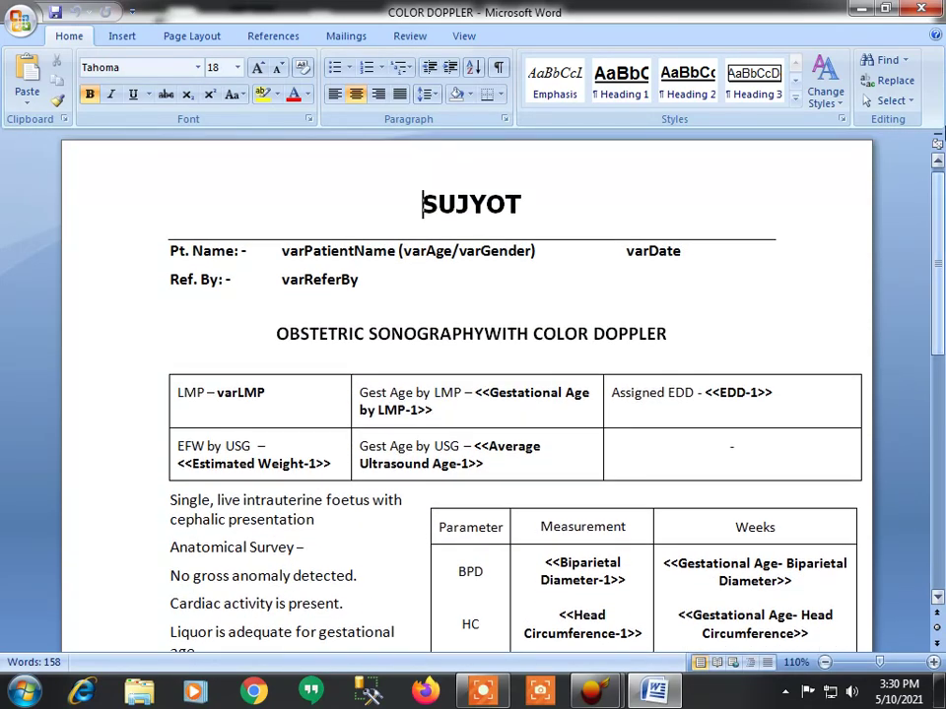
left_click(922, 10)
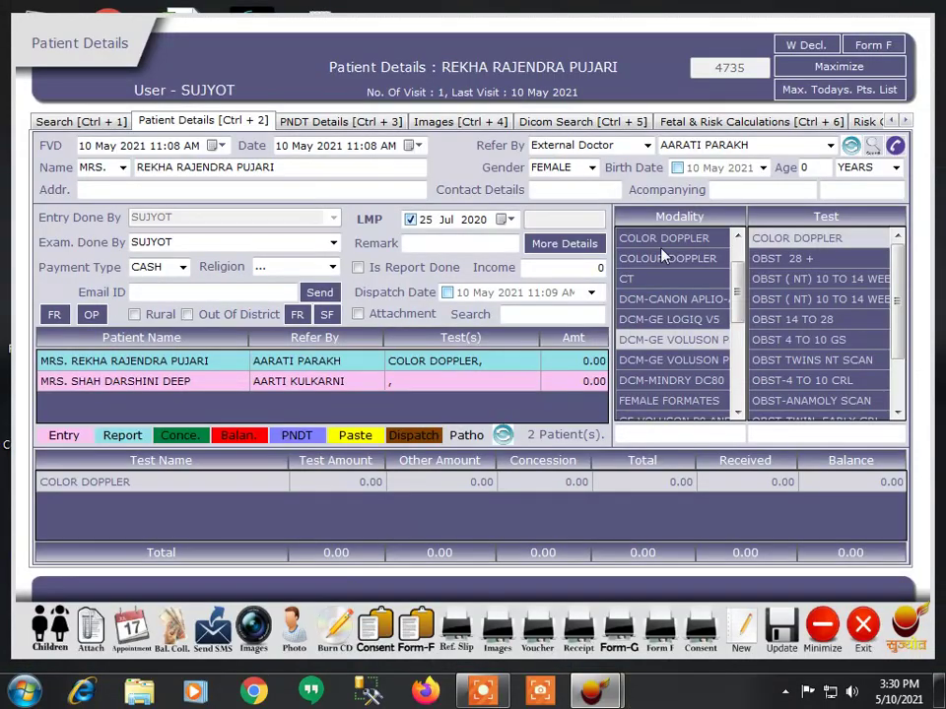
- Generate the patient's auto-filled COLOR DOPPLER report in Word, review it, and close it
double_click(148, 485)
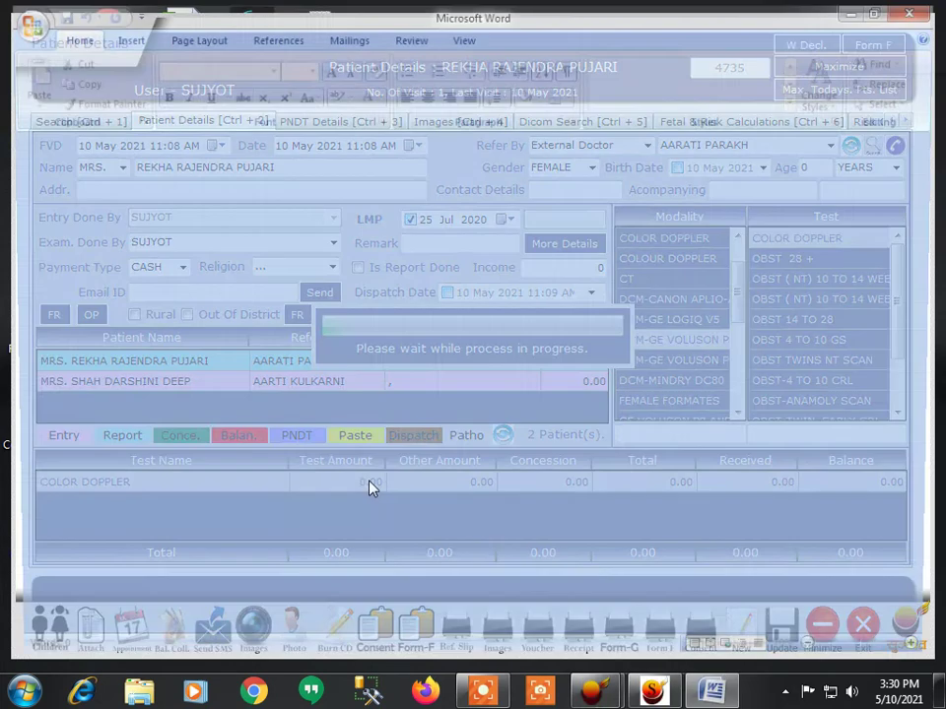
left_click_drag(936, 212, 933, 278)
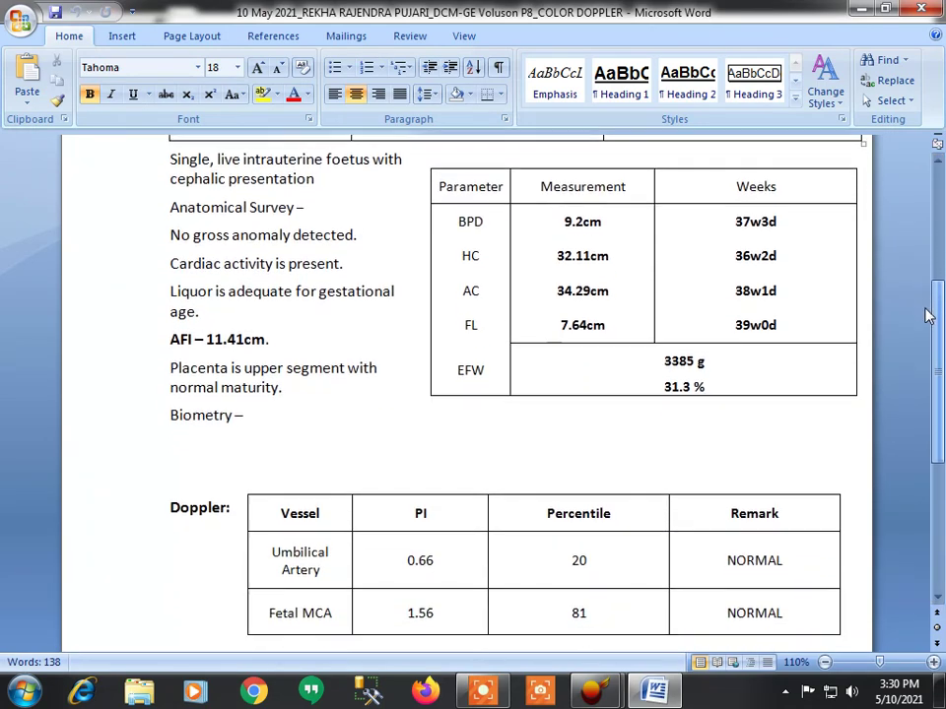
mouse_move(931, 279)
left_mouse_down()
mouse_move(931, 411)
mouse_move(926, 190)
left_mouse_up()
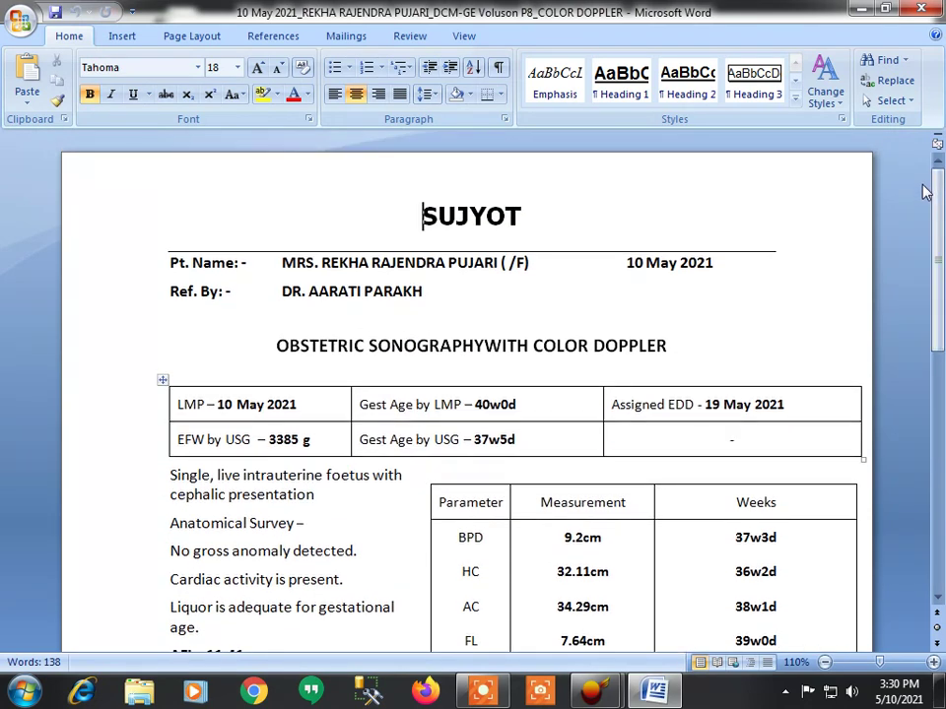
scroll(941, 229, "down", 3)
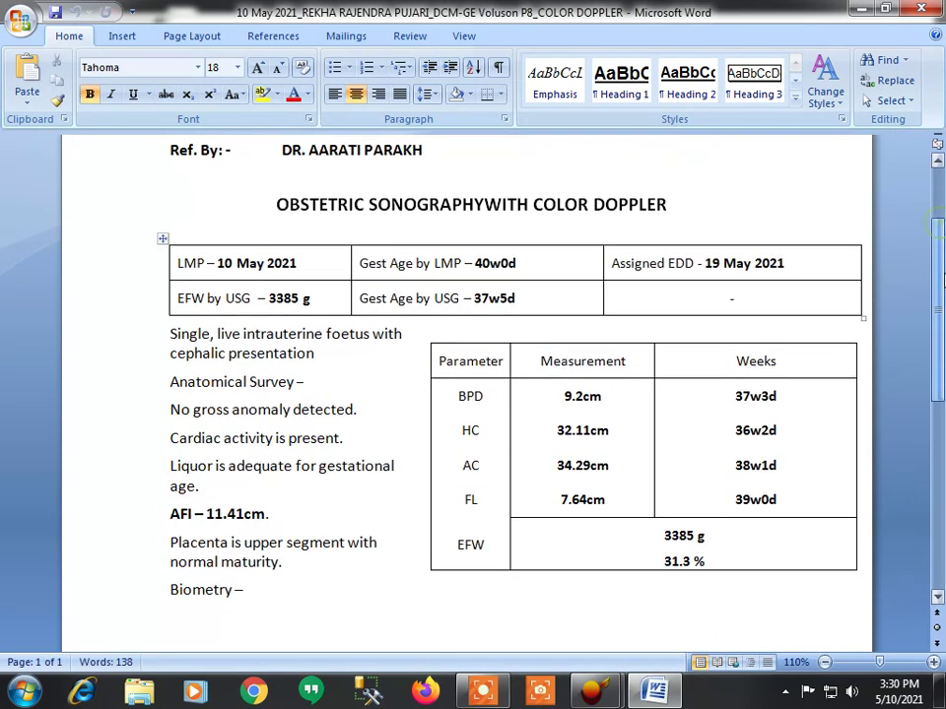
scroll(941, 229, "up", 3)
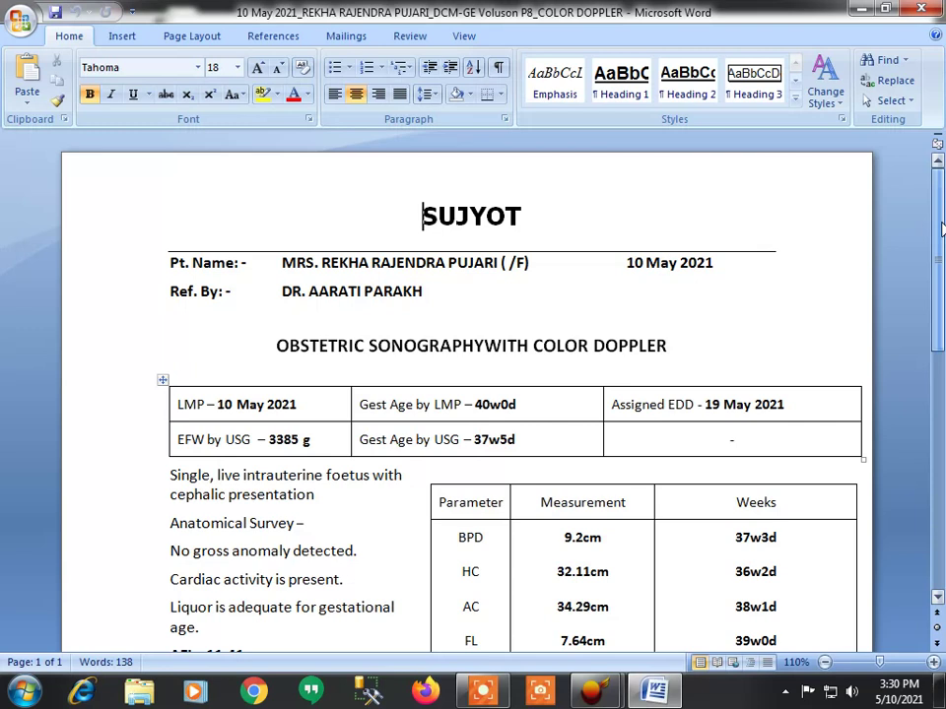
left_click(926, 10)
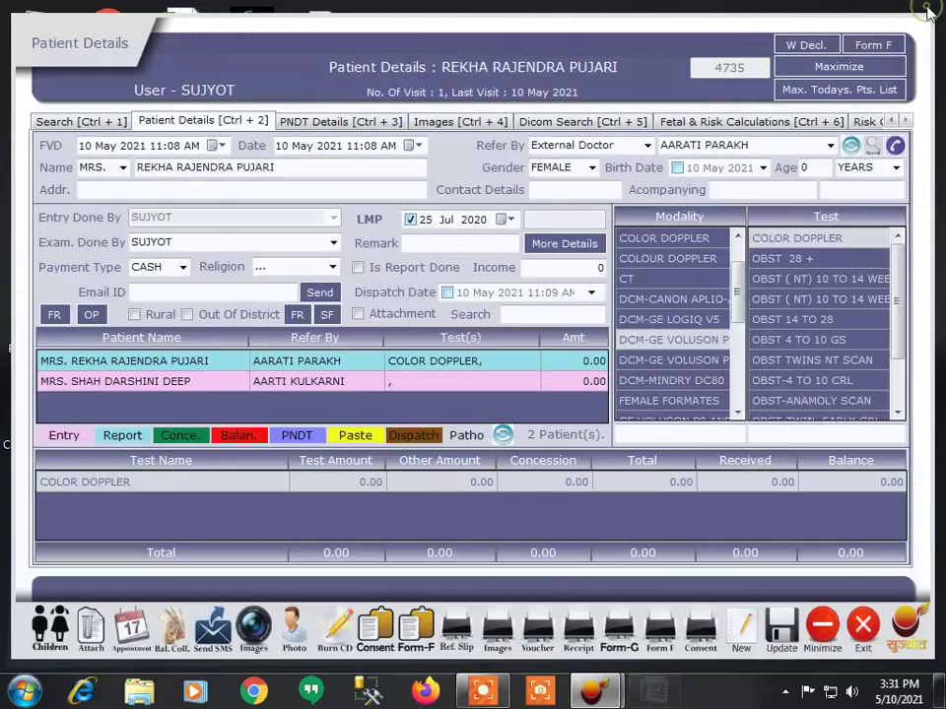
- Open the Trisomies form and enter born 1987, 70 kg, White, spontaneous singleton, no smoking or prior trisomies
left_click(734, 123)
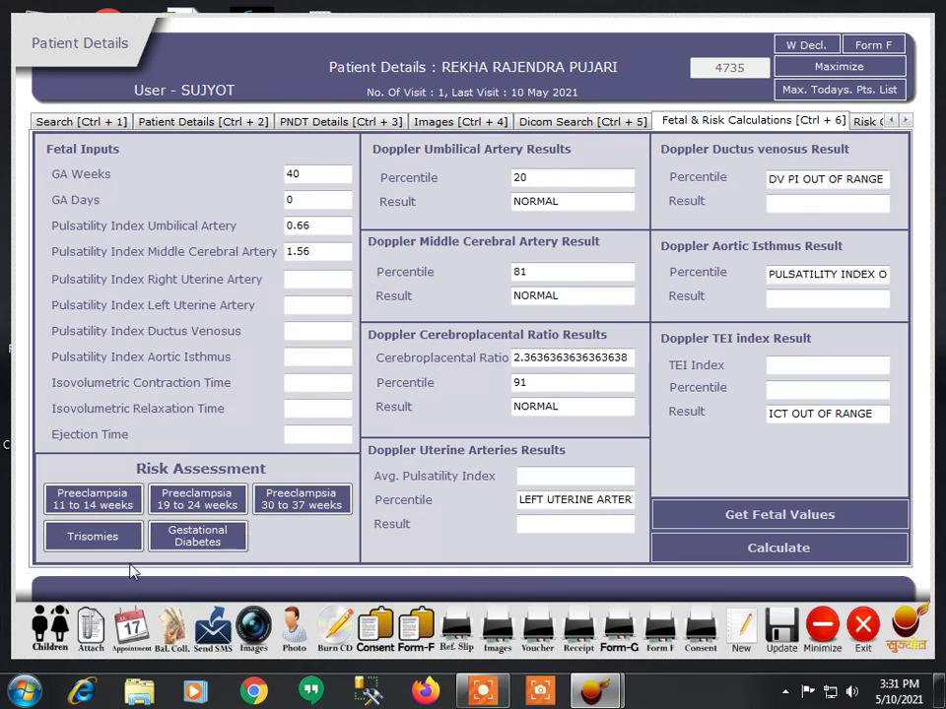
left_click(79, 545)
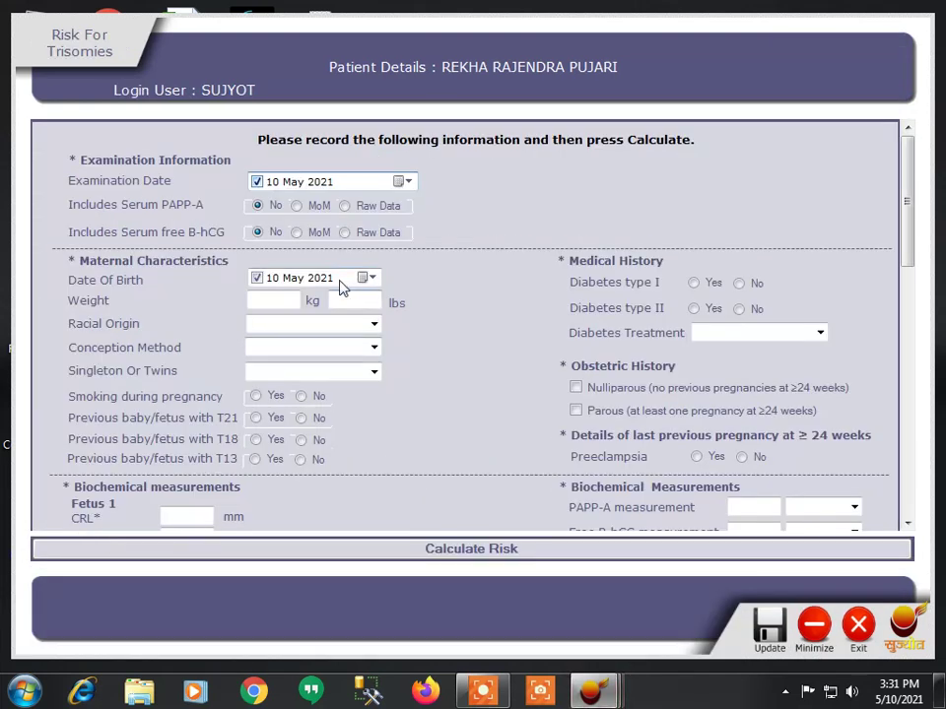
left_click(320, 278)
left_click(254, 299)
type("70")
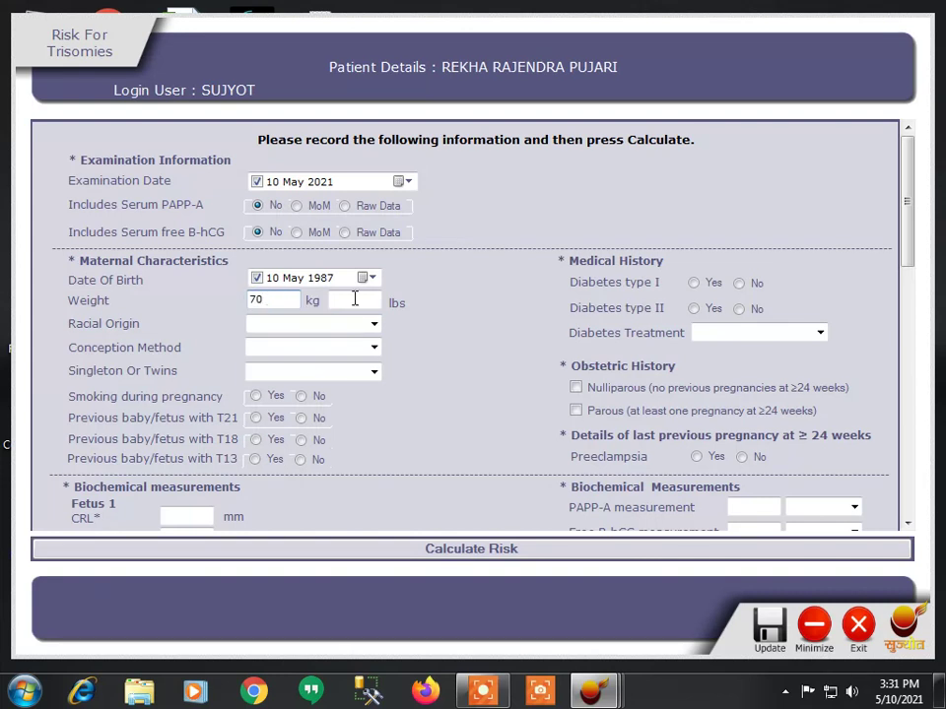
left_click(374, 324)
left_click(374, 347)
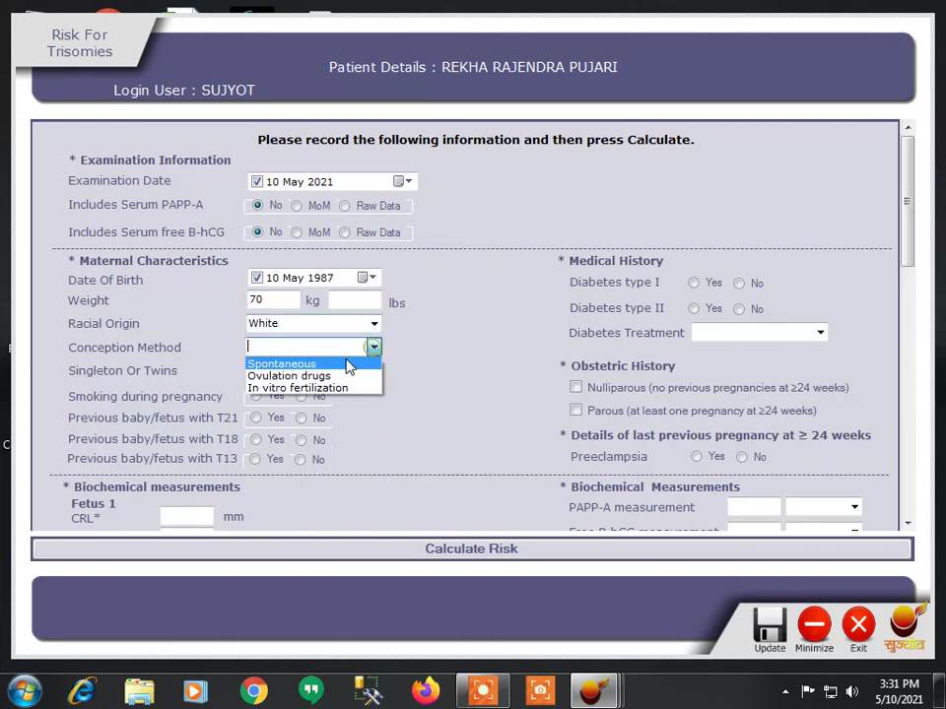
left_click(348, 365)
left_click(310, 387)
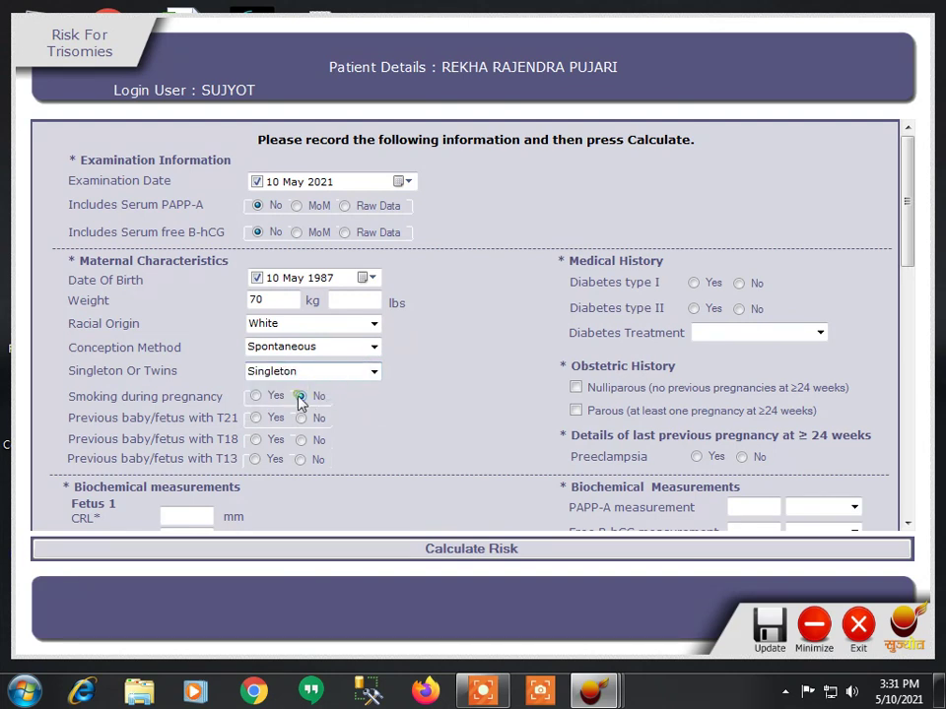
left_click(300, 396)
left_click(301, 418)
left_click(300, 440)
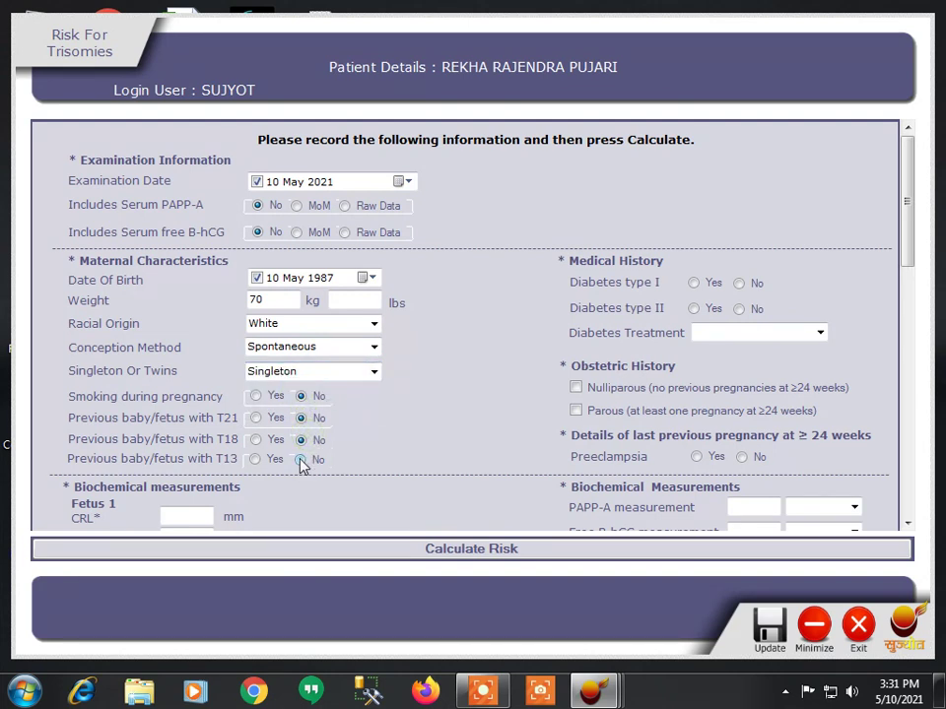
left_click(300, 460)
- Enter CRL 50, NT 9 and FHR 150, then calculate the trisomy risk
scroll(220, 388, "down", 3)
left_click(174, 293)
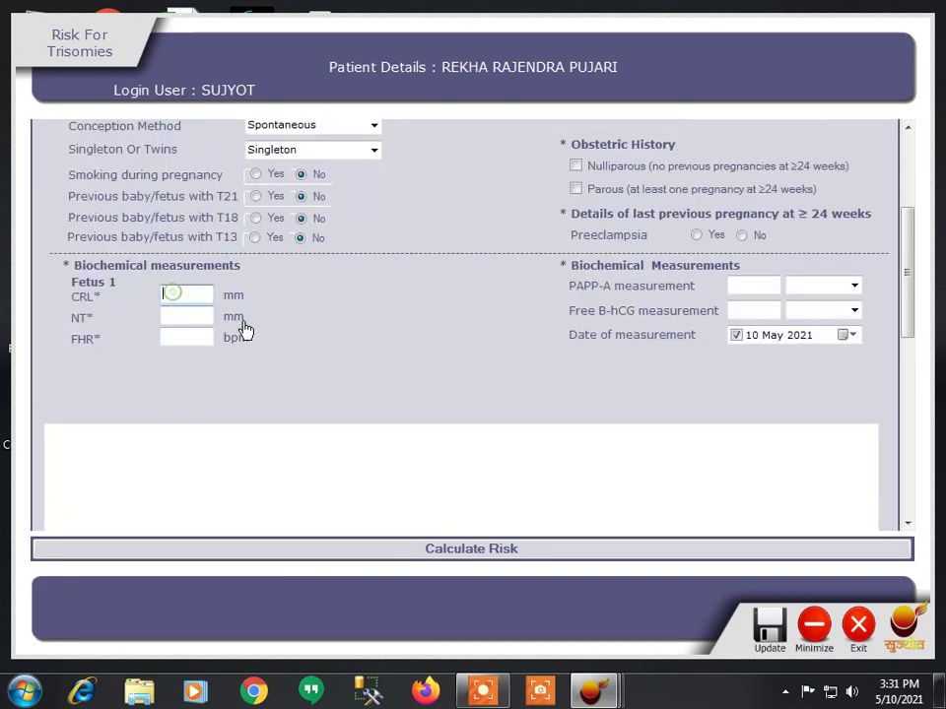
type("50")
left_click(180, 313)
type("9")
left_click(186, 338)
type("150")
scroll(326, 363, "down", 2)
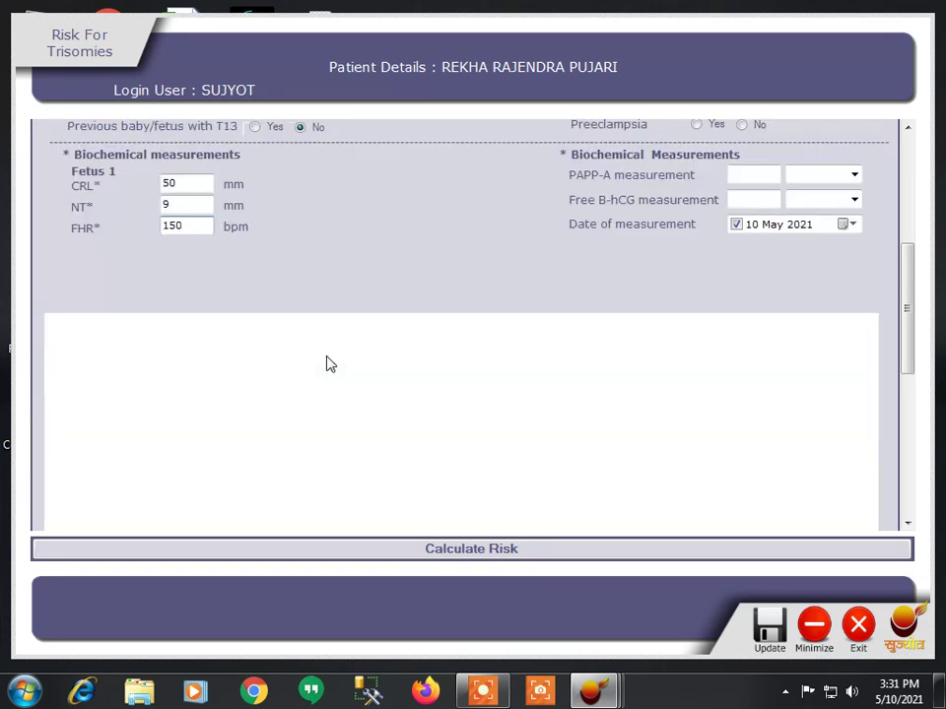
scroll(325, 364, "down", 2)
left_click(470, 554)
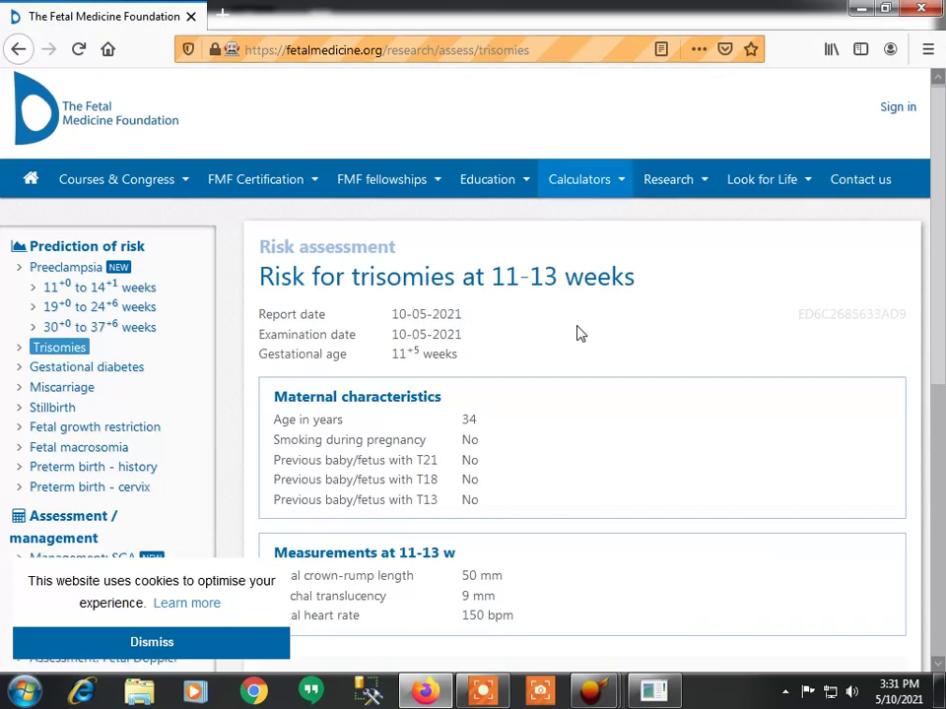
- Scroll the Fetal Medicine Foundation results to review history-only risks of 1 in 313, 714 and 2500
scroll(580, 334, "down", 2)
scroll(581, 334, "down", 5)
scroll(580, 334, "up", 8)
scroll(580, 334, "down", 2)
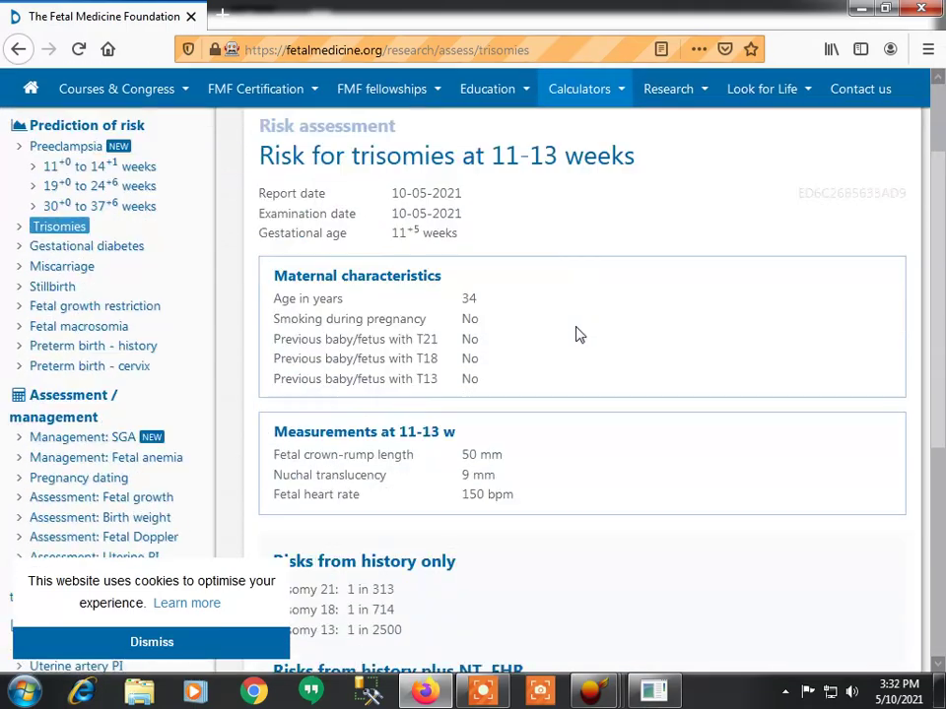
scroll(580, 334, "down", 1)
- Close Firefox and the geckodriver console to return to the Risk For Trisomies report
left_click(926, 10)
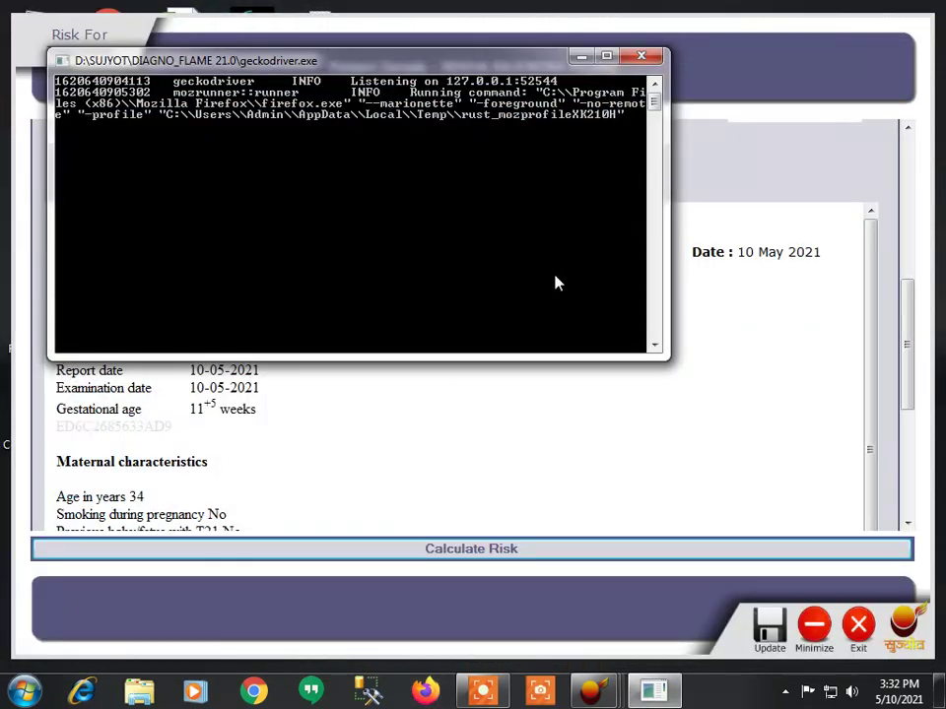
left_click(641, 55)
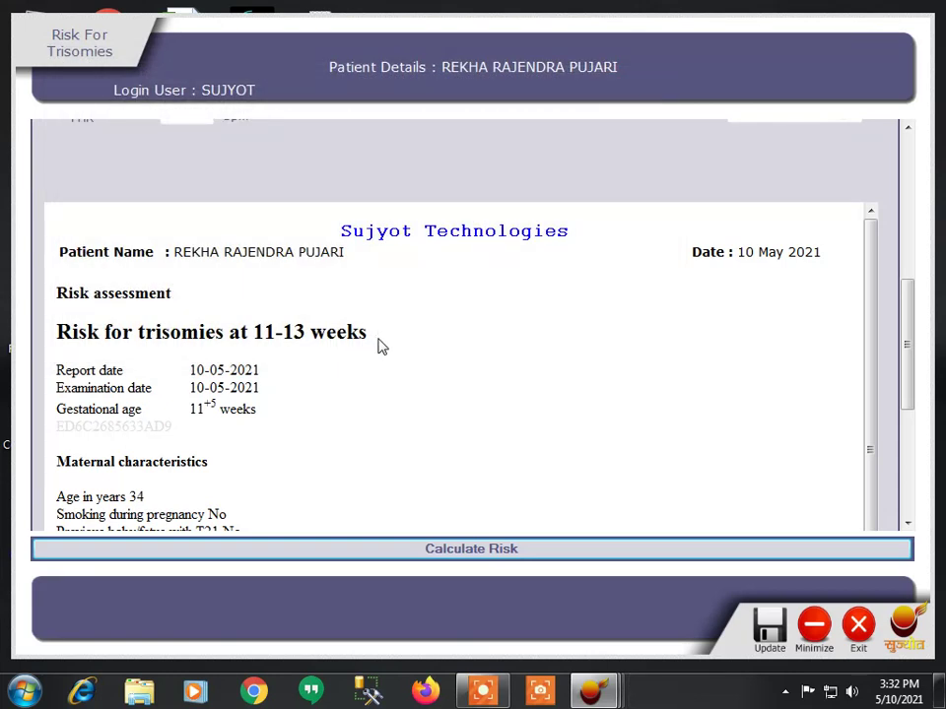
left_click_drag(871, 335, 855, 493)
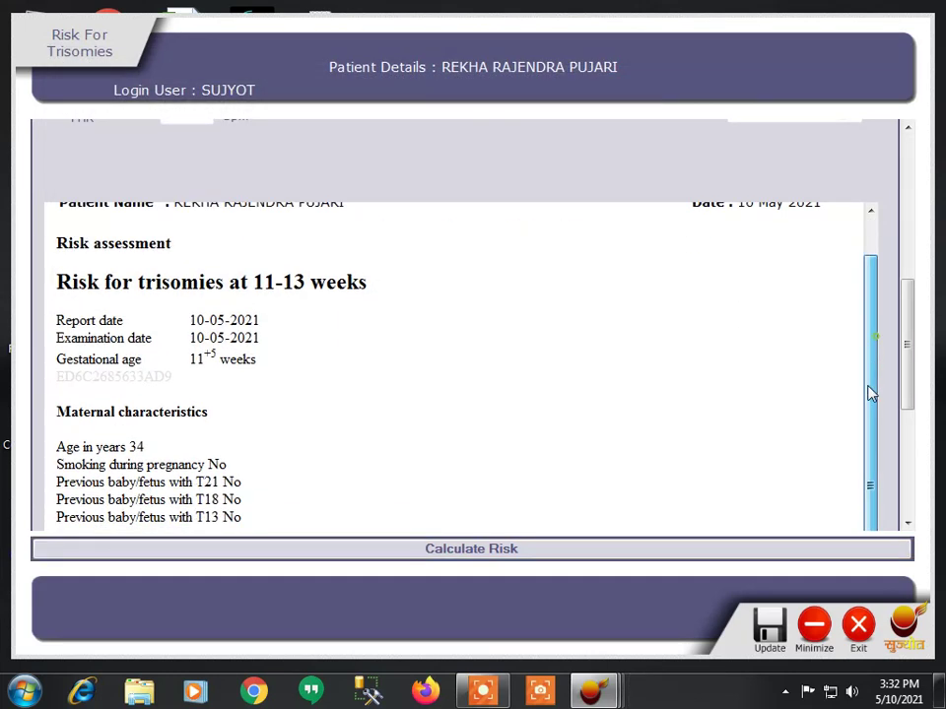
- Print-preview the trisomy report at page width, showing combined risks of 1 in 7, 1 and 385
right_click(210, 318)
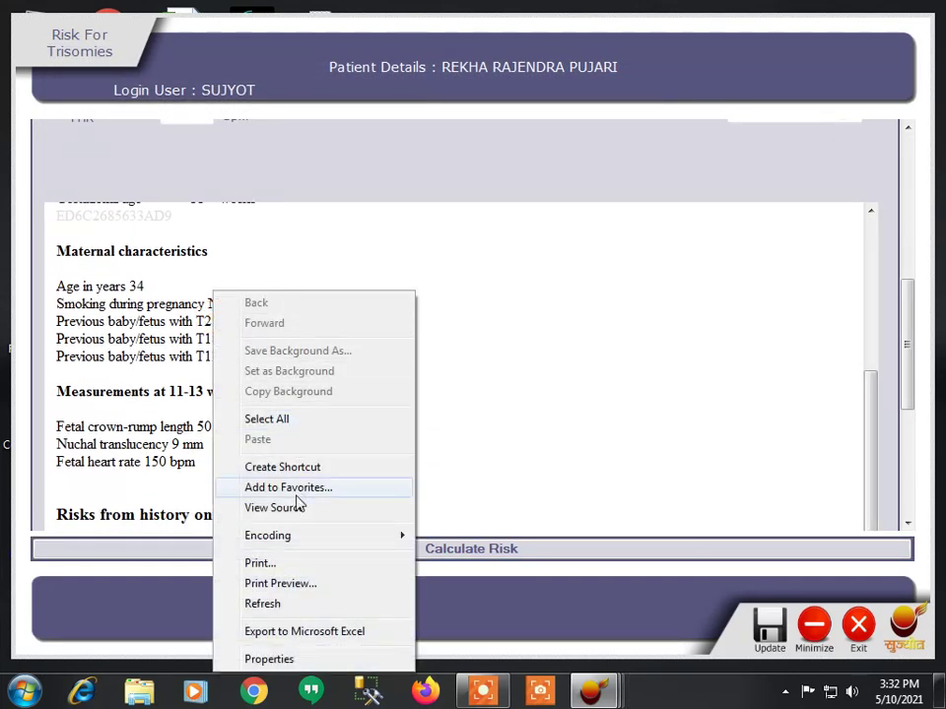
left_click(285, 584)
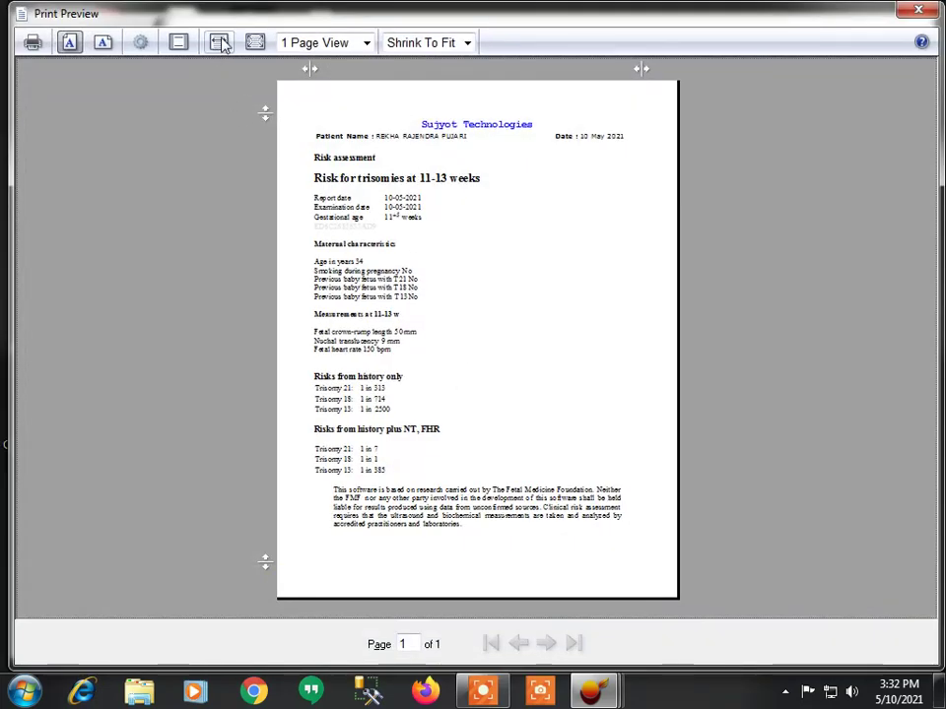
left_click(219, 43)
scroll(428, 188, "down", 3)
scroll(430, 190, "down", 4)
scroll(430, 192, "up", 1)
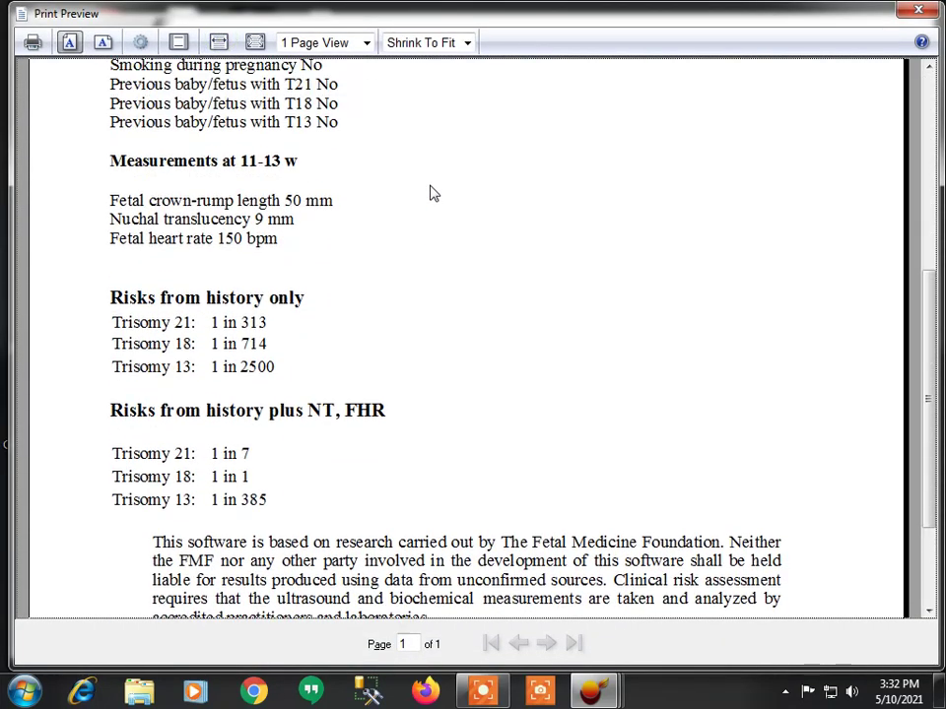
scroll(431, 193, "up", 5)
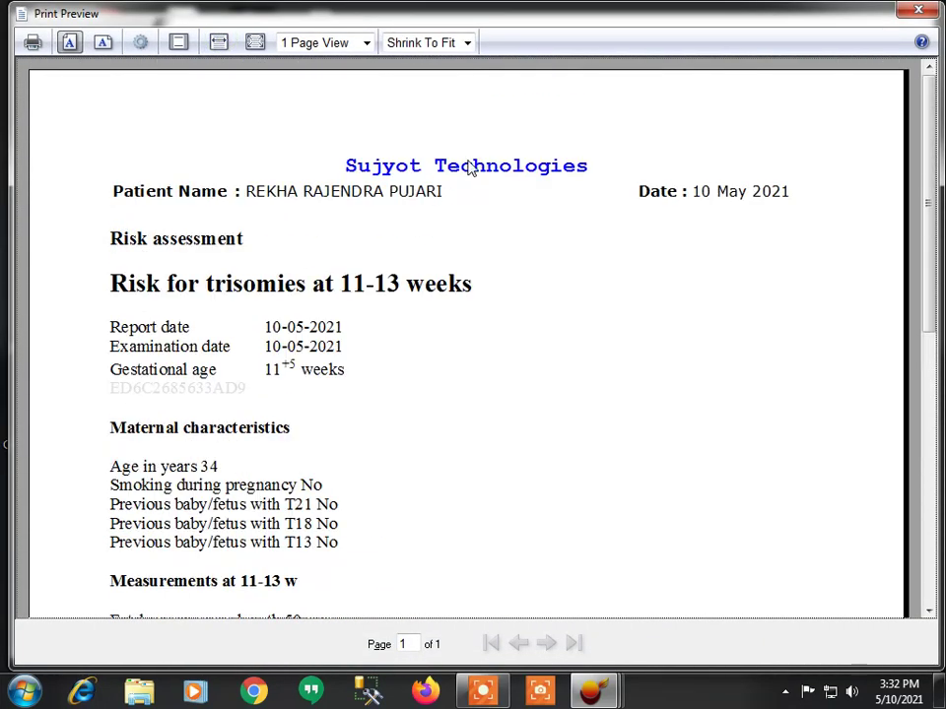
left_click(916, 10)
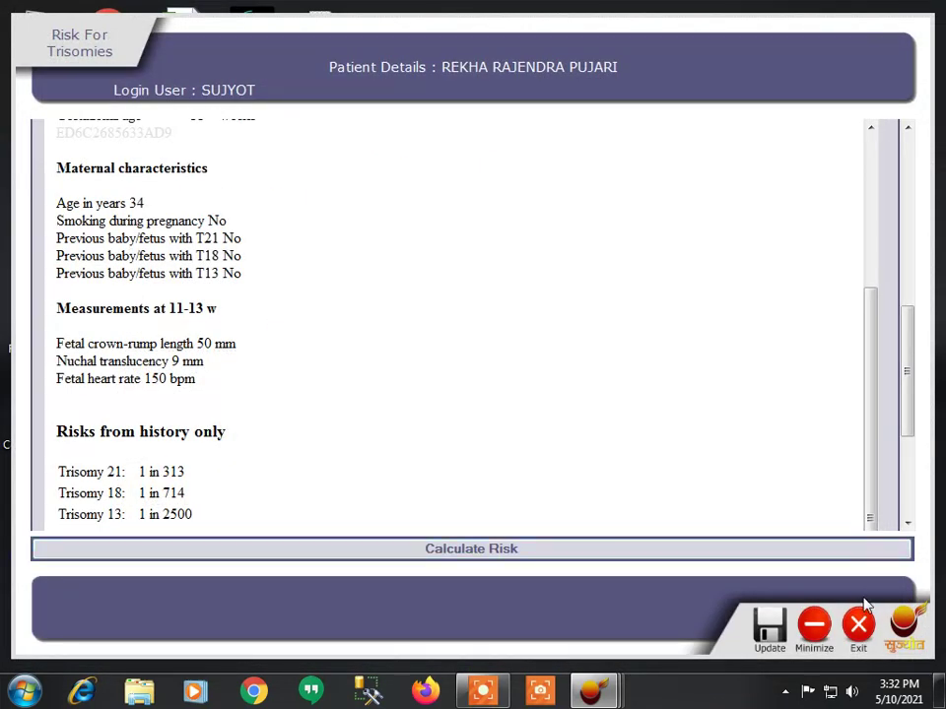
- Exit the Risk For Trisomies and Patient Details windows to reach the Welcome menu
left_click(860, 631)
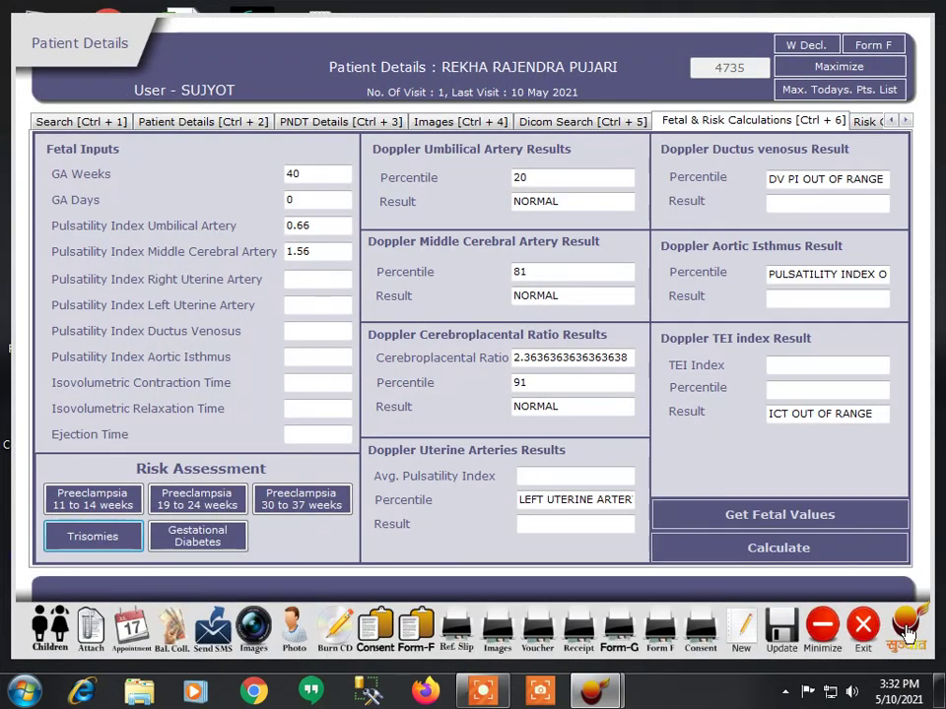
left_click(863, 631)
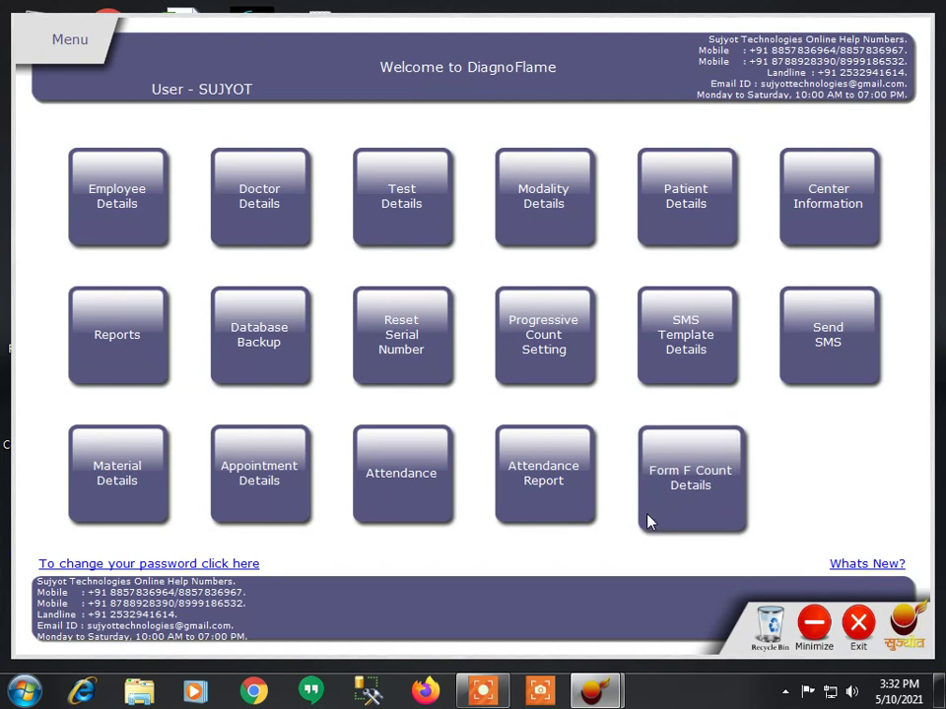